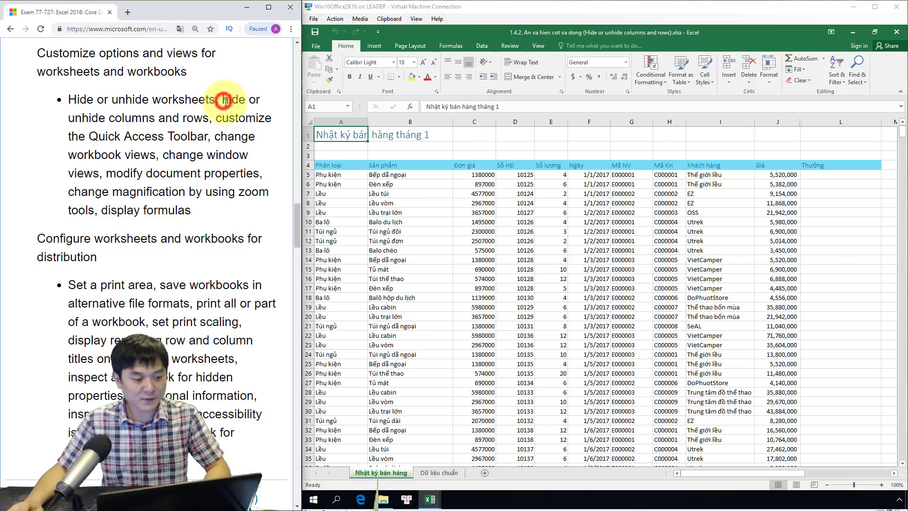
Highlight the 'hide or unhide columns and rows' exam objective in Chrome and return to Excel.
left_click_drag(223, 101, 208, 119)
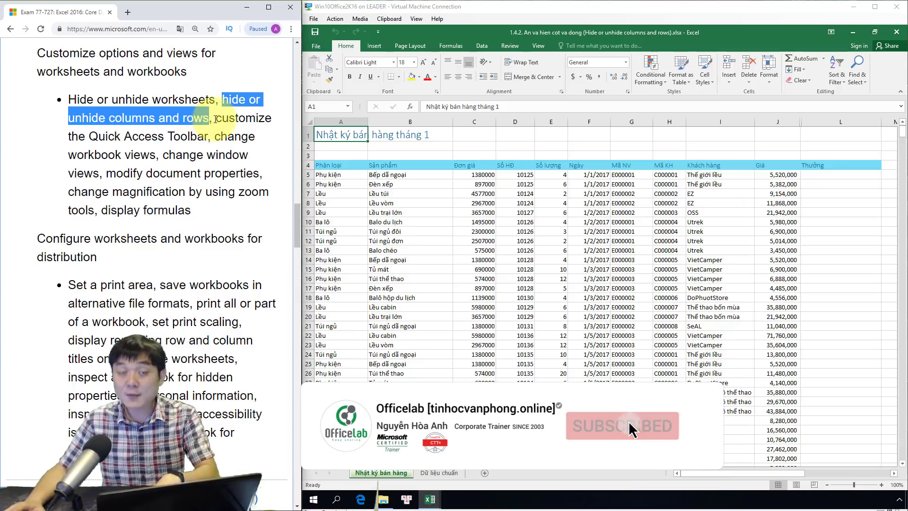
left_click(520, 37)
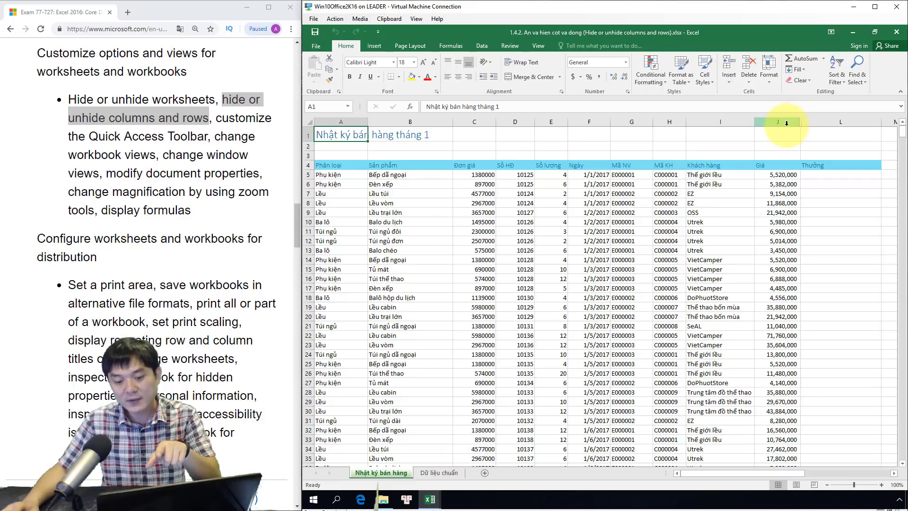
Unhide column K (Tổng ngày) between columns J and L and check its SUMIF totals.
left_click_drag(786, 123, 838, 121)
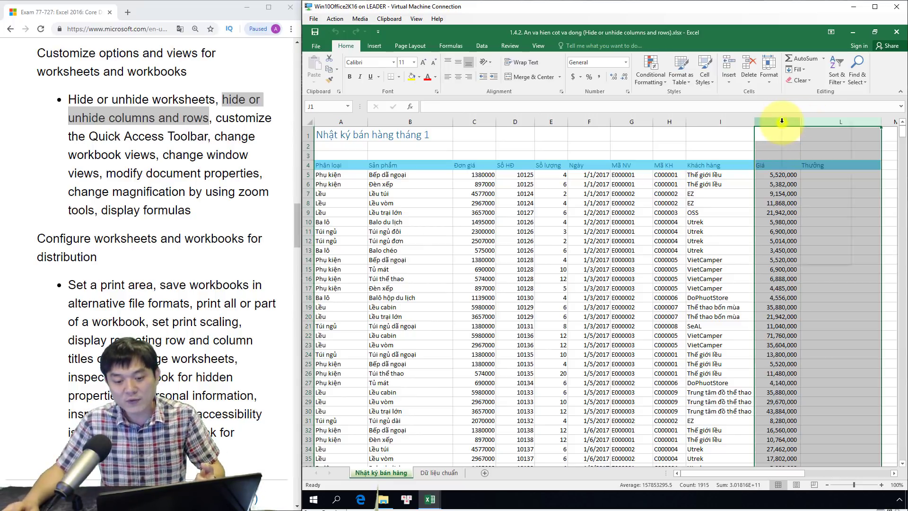
right_click(782, 122)
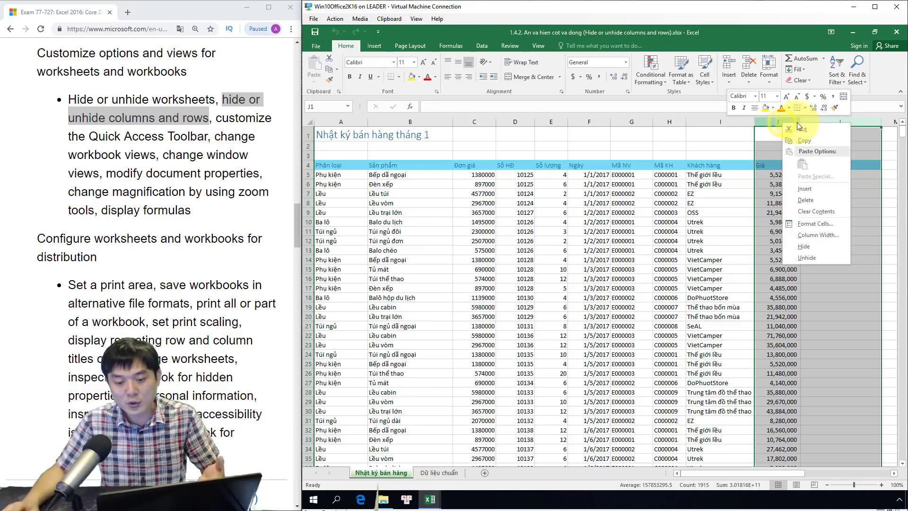
left_click(817, 257)
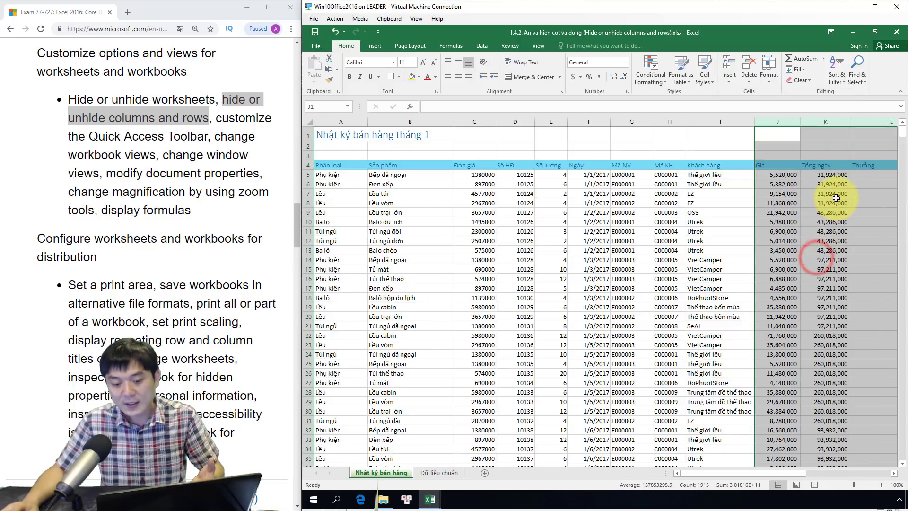
left_click(830, 193)
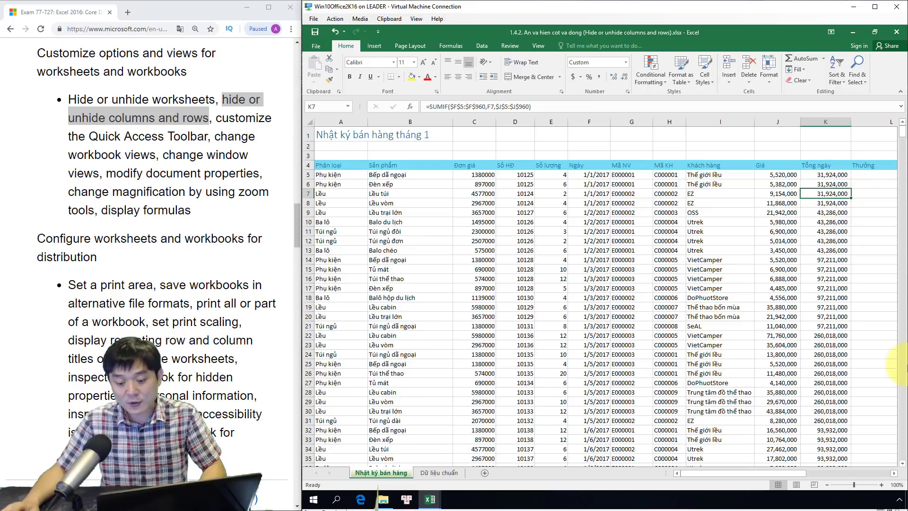
Hide column L (Thưởng) and bring the start of the sales table back into view.
right_click(871, 120)
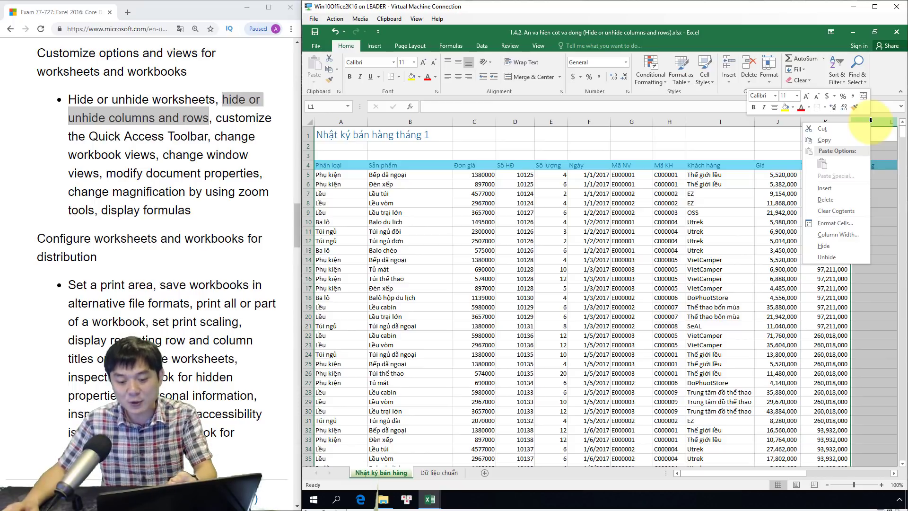
left_click(831, 248)
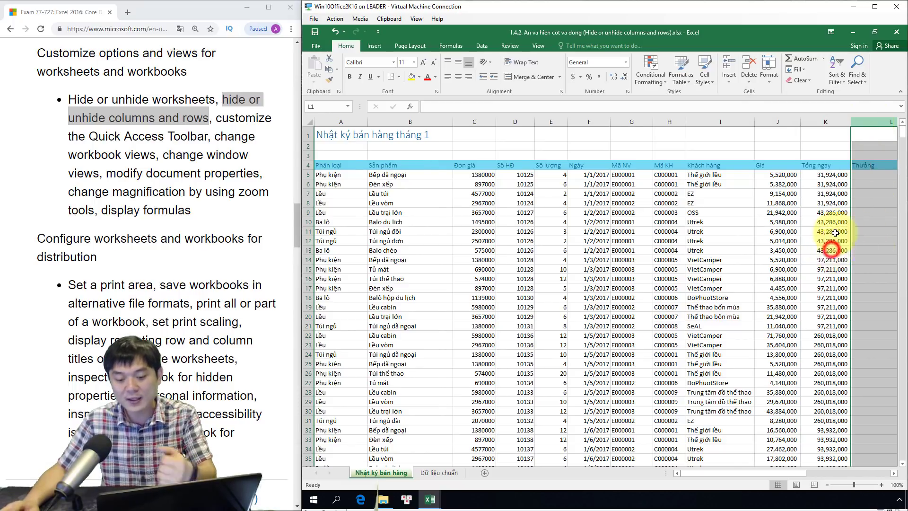
scroll(830, 244, "right", 3)
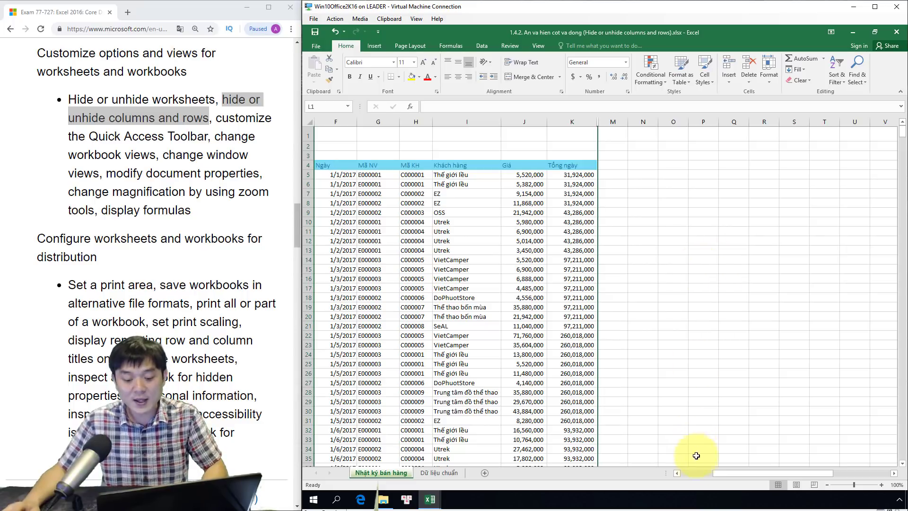
left_click(693, 473)
left_click(460, 222)
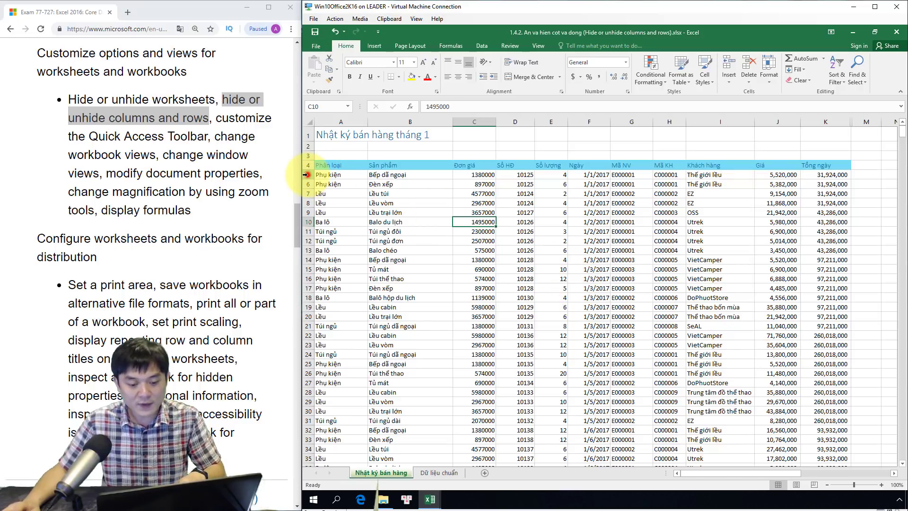
Hide rows 5–8 and rows 14–21 together as one multi-range selection.
left_click_drag(305, 174, 307, 199)
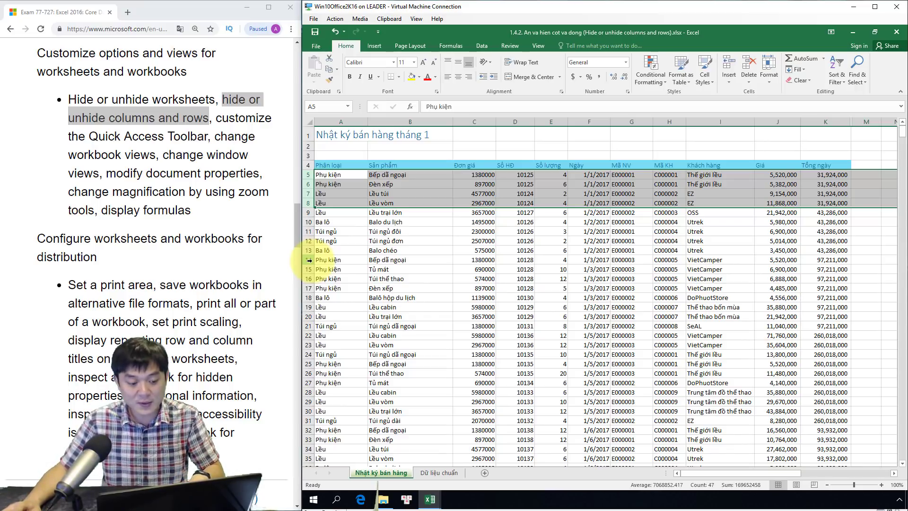
left_click_drag(309, 260, 311, 324)
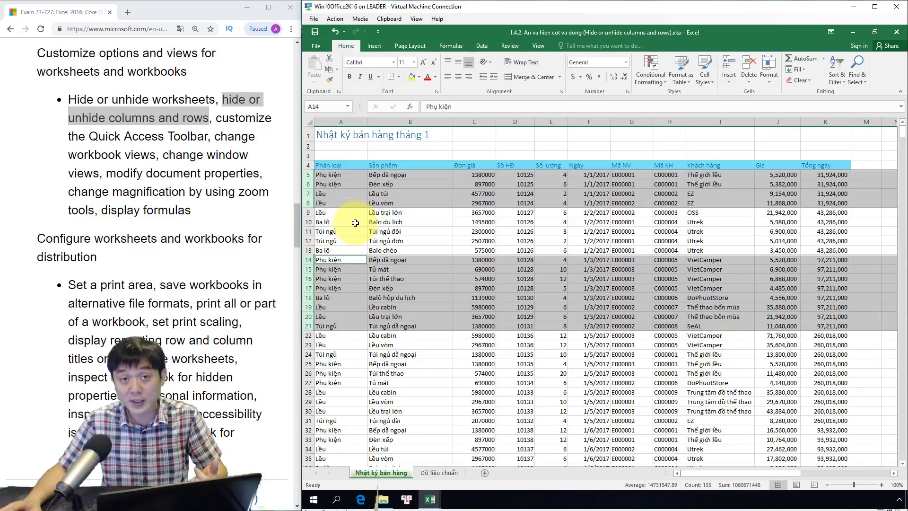
right_click(307, 289)
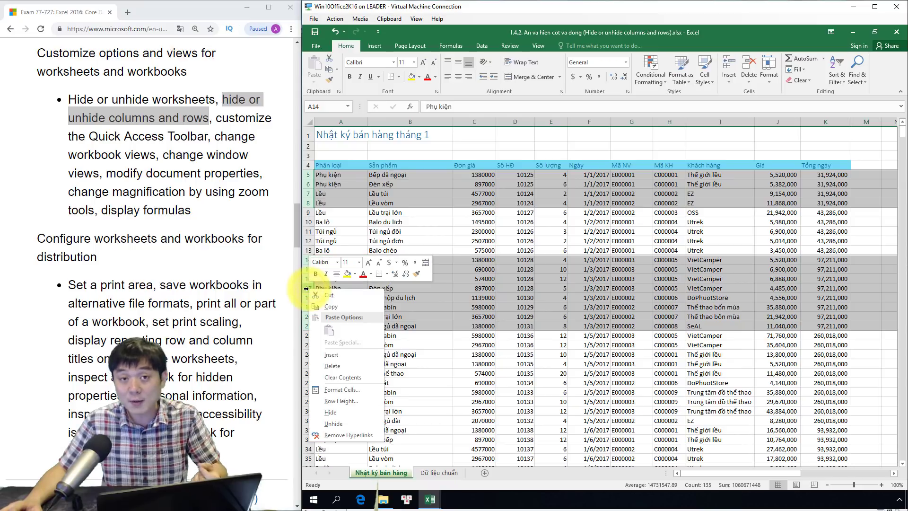
left_click(339, 412)
left_click(375, 191)
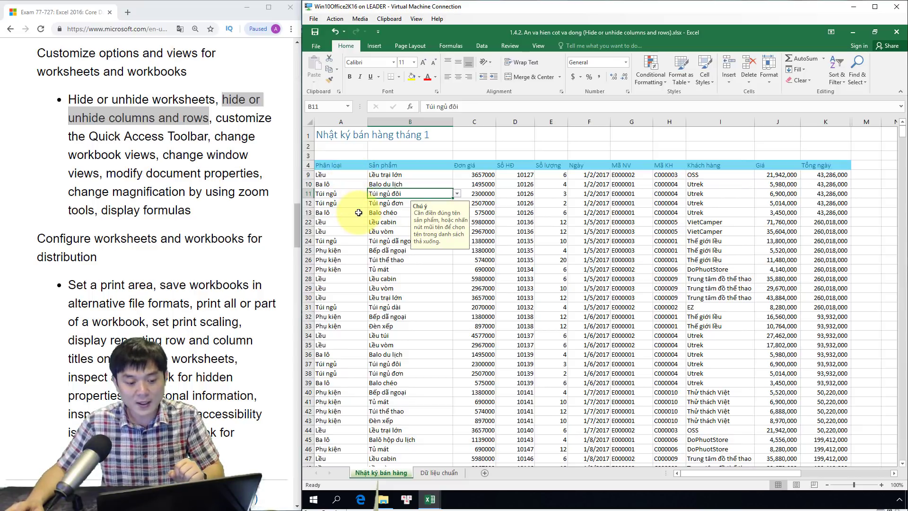
left_click(350, 184)
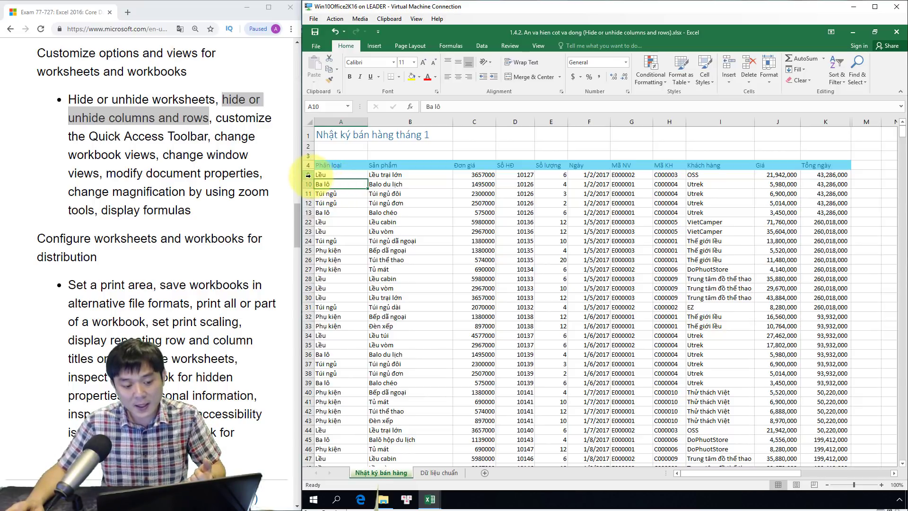
Restore row 8 (Lều vòm) above row 9, leaving rows 5–7 and 14–21 hidden.
left_click_drag(308, 165, 308, 174)
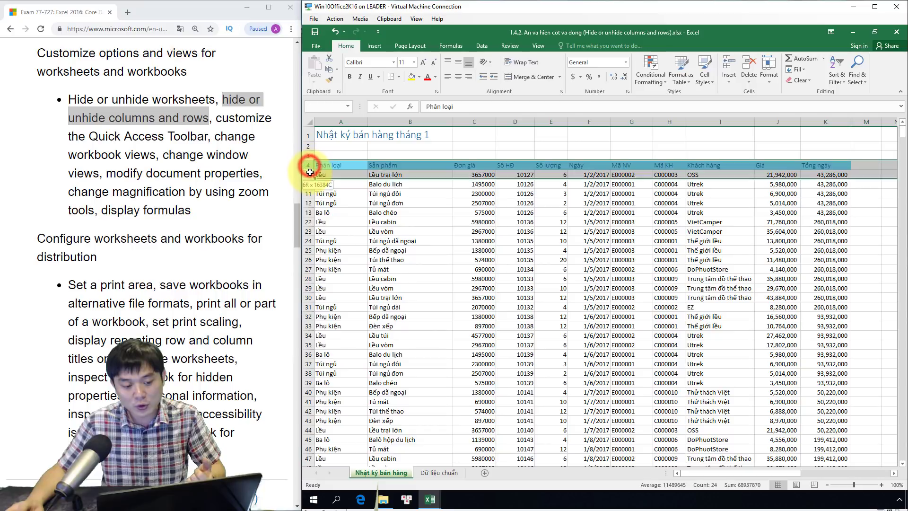
right_click(307, 173)
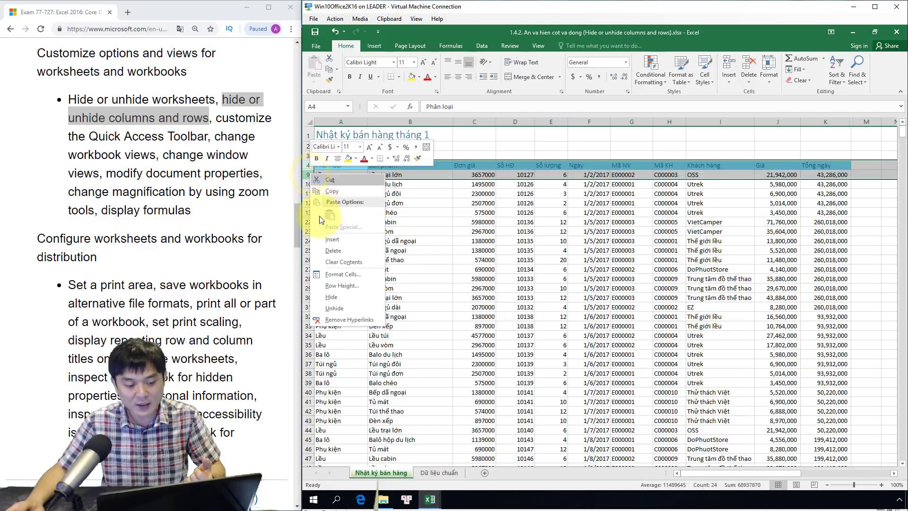
left_click(445, 221)
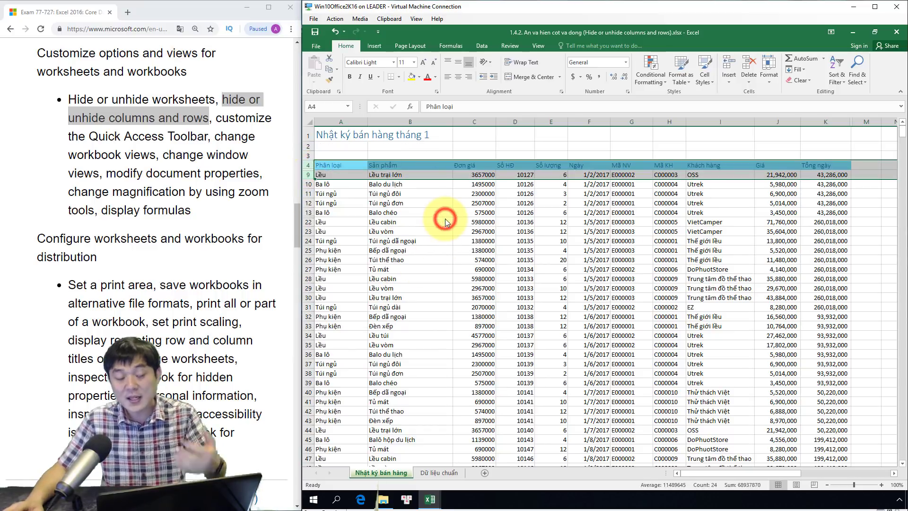
left_click(444, 221)
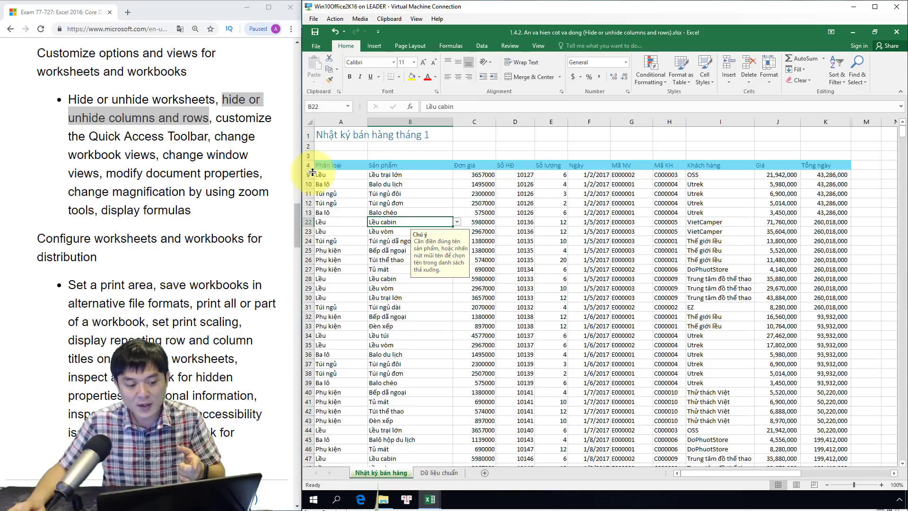
double_click(313, 171)
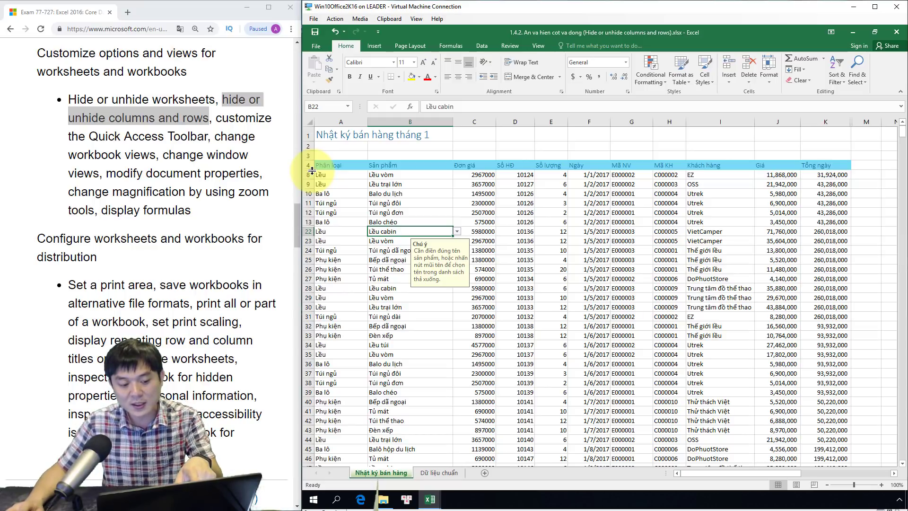
Drag hidden row 7 (Lều túi) back into view as a tall row below header row 4.
left_click_drag(312, 170, 312, 209)
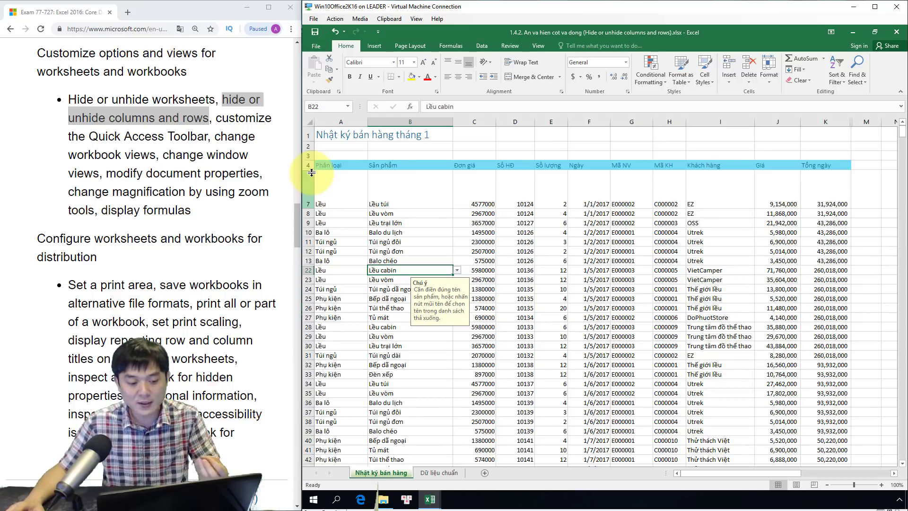
Hide columns A (Phân loại) and B (Sản phẩm) so the log starts at column C.
left_click(410, 171)
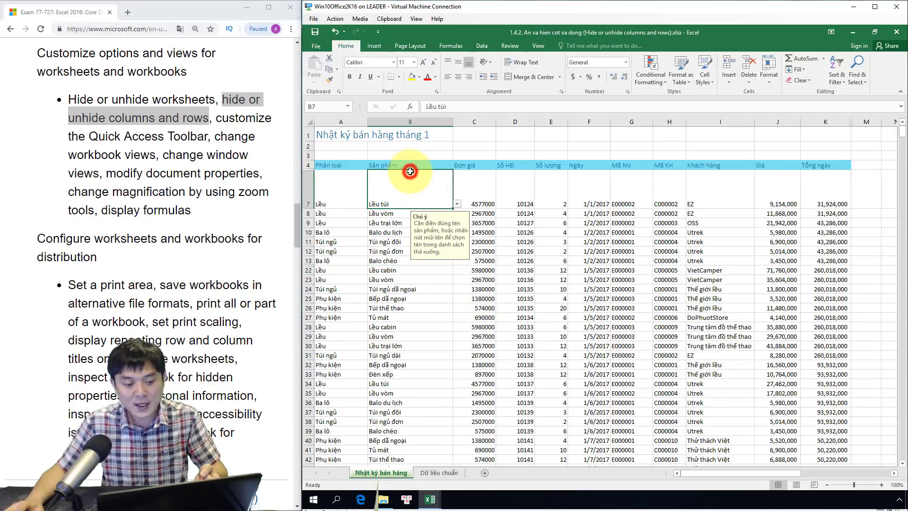
left_click_drag(340, 122, 403, 121)
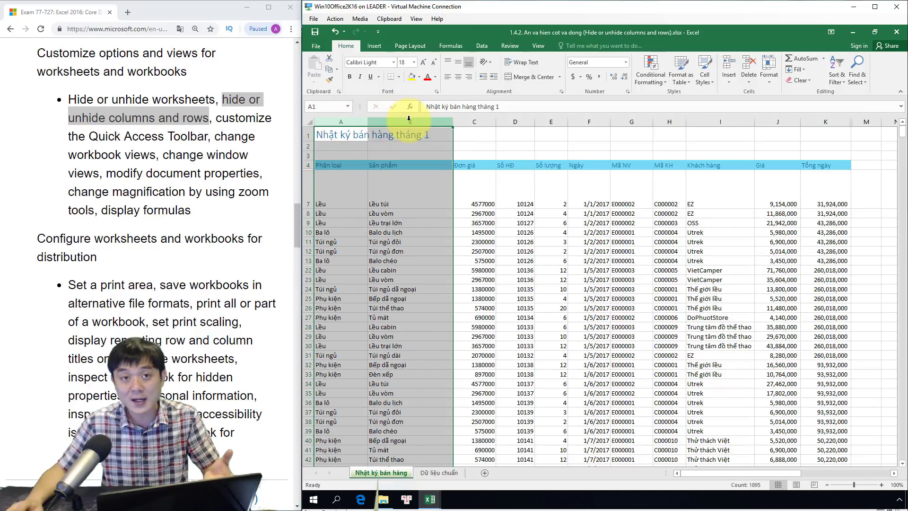
right_click(409, 120)
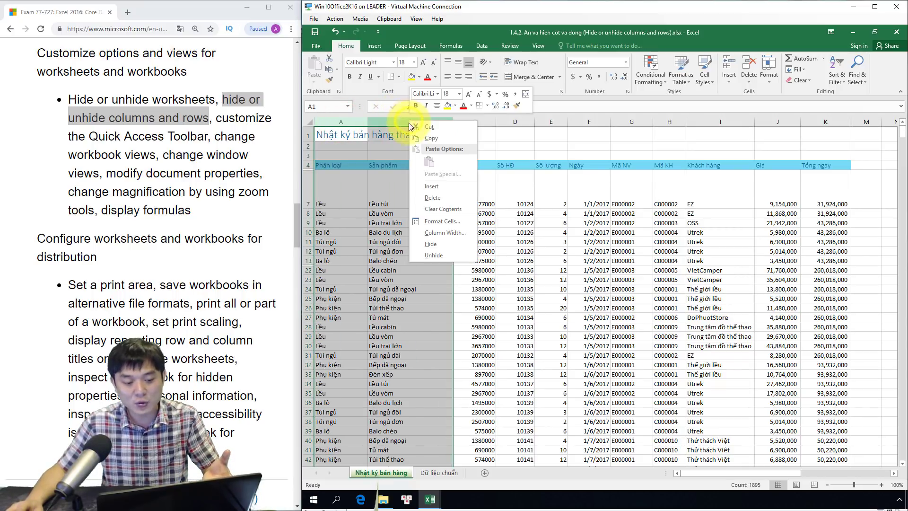
left_click(444, 243)
left_click(350, 211)
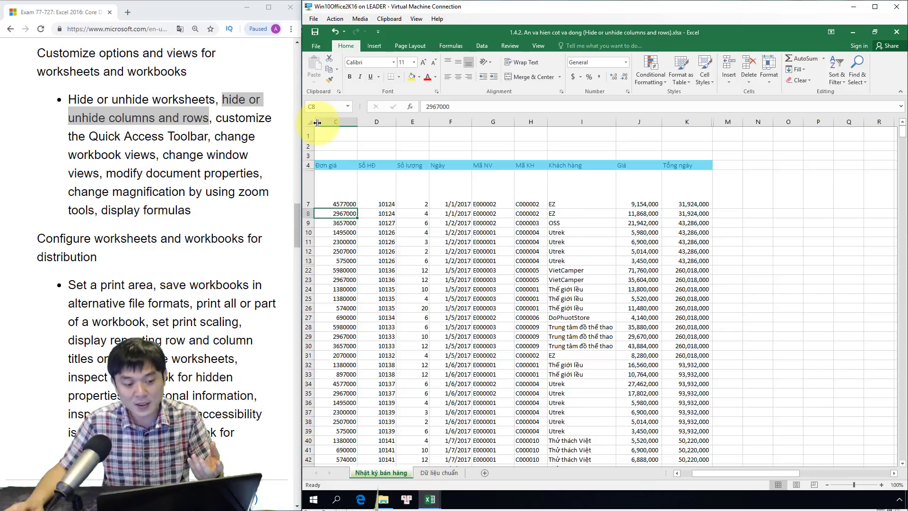
Drag column B (Sản phẩm) back out at width 50, then unhide column A (Phân loại).
left_click_drag(317, 123, 485, 119)
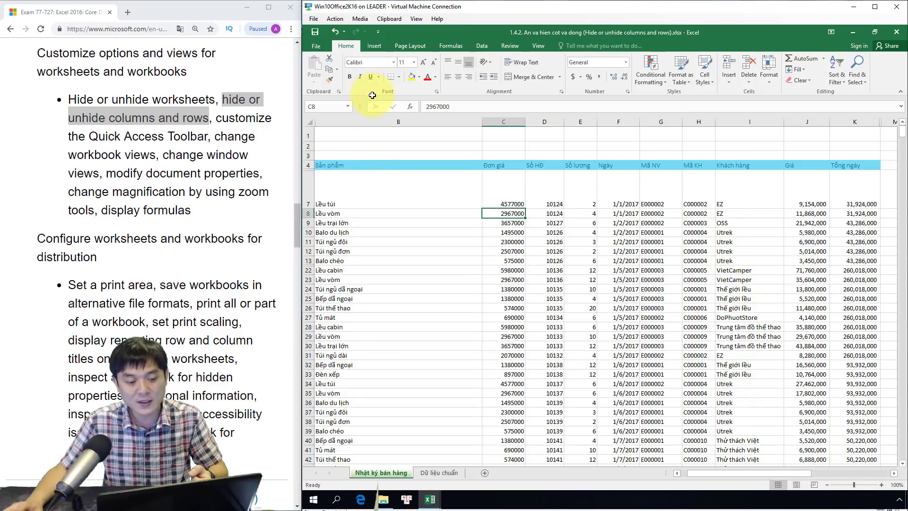
left_click(348, 121)
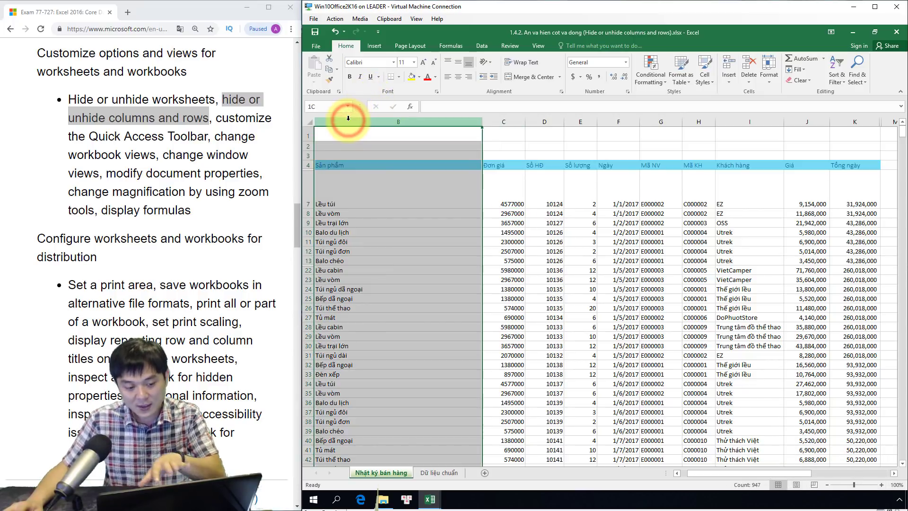
left_click_drag(339, 122, 308, 122)
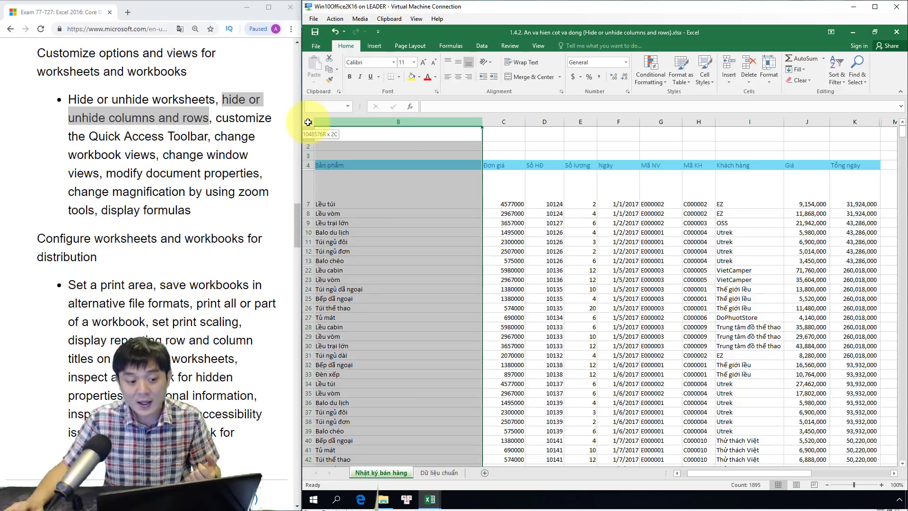
left_click_drag(307, 122, 307, 122)
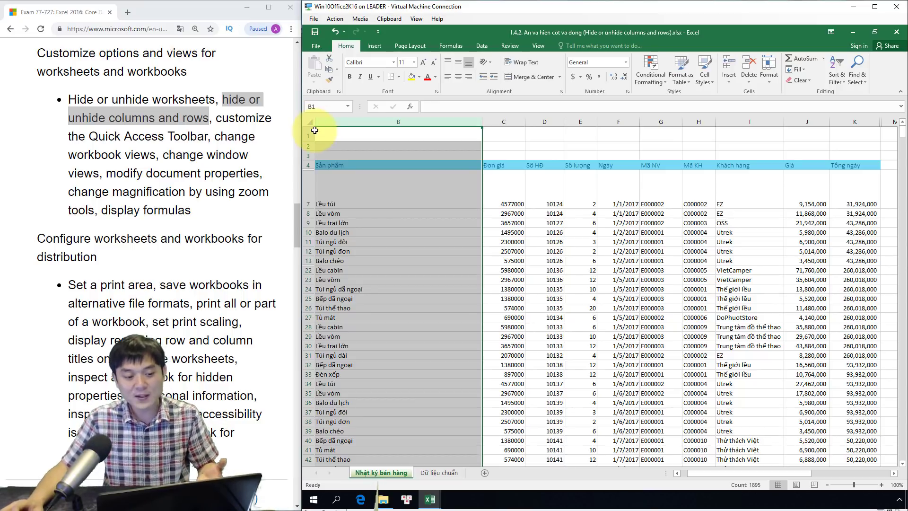
right_click(352, 124)
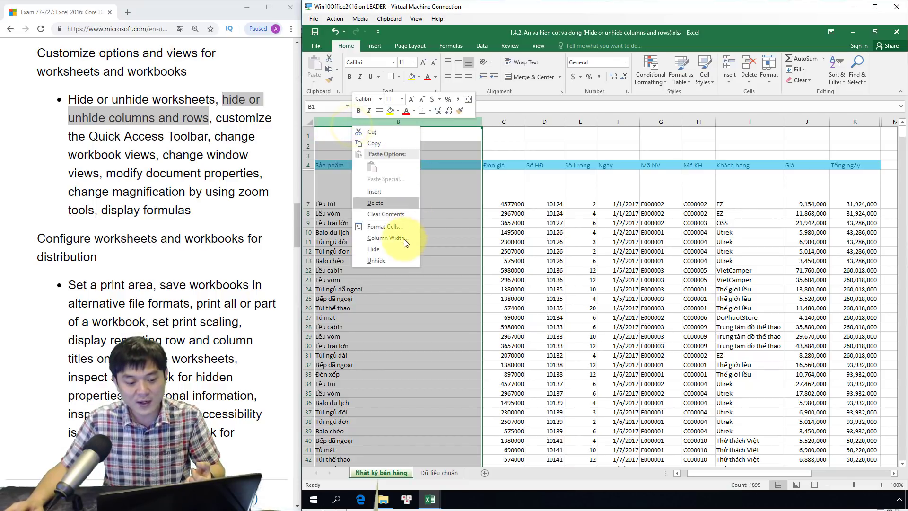
left_click(396, 248)
left_click(346, 148)
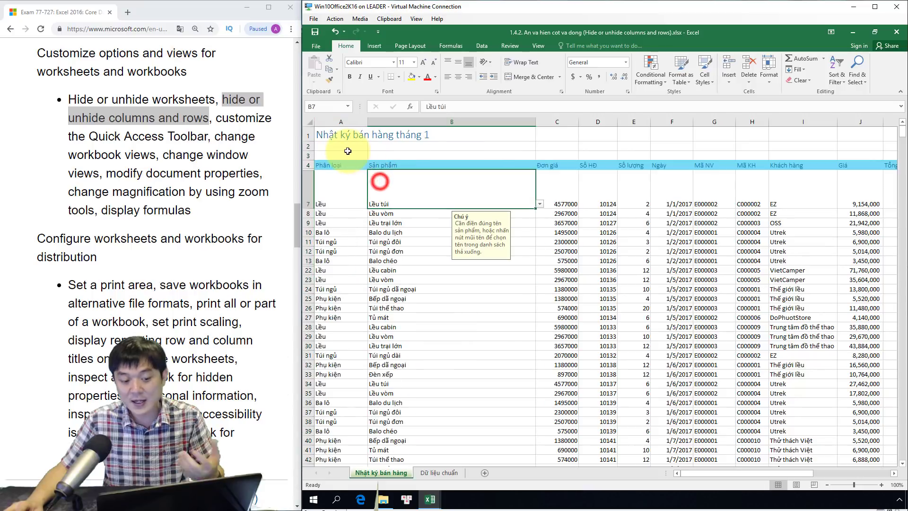